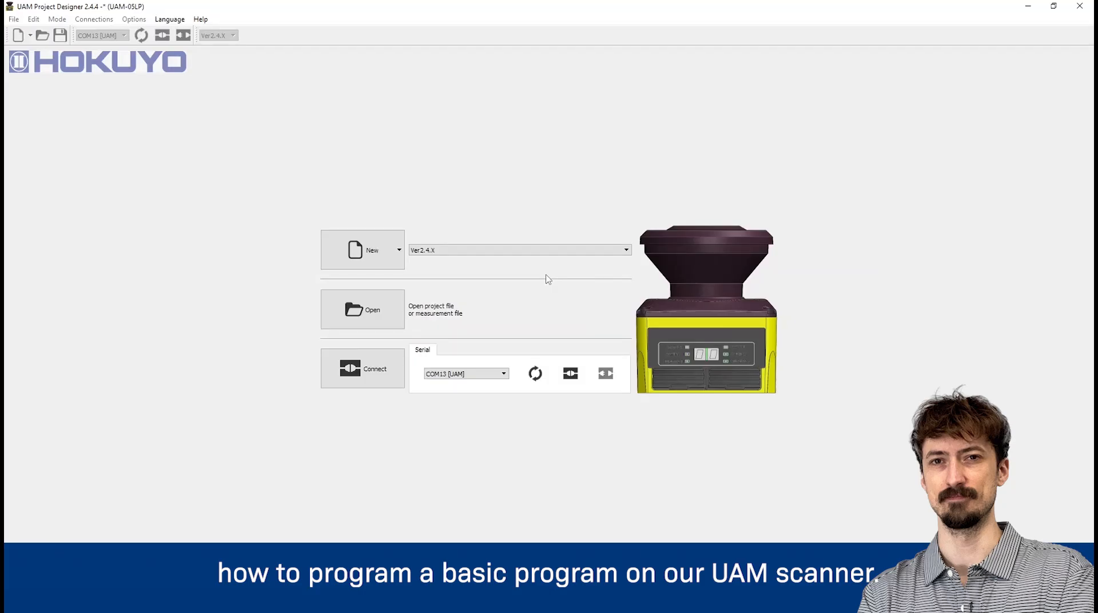
pyautogui.click(403, 255)
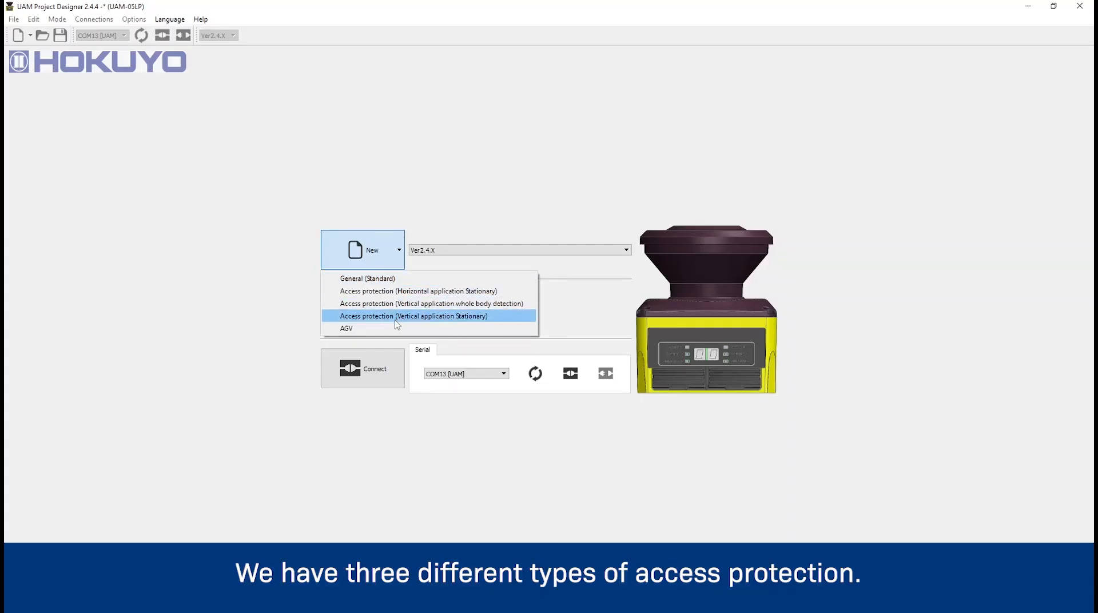
pyautogui.click(275, 320)
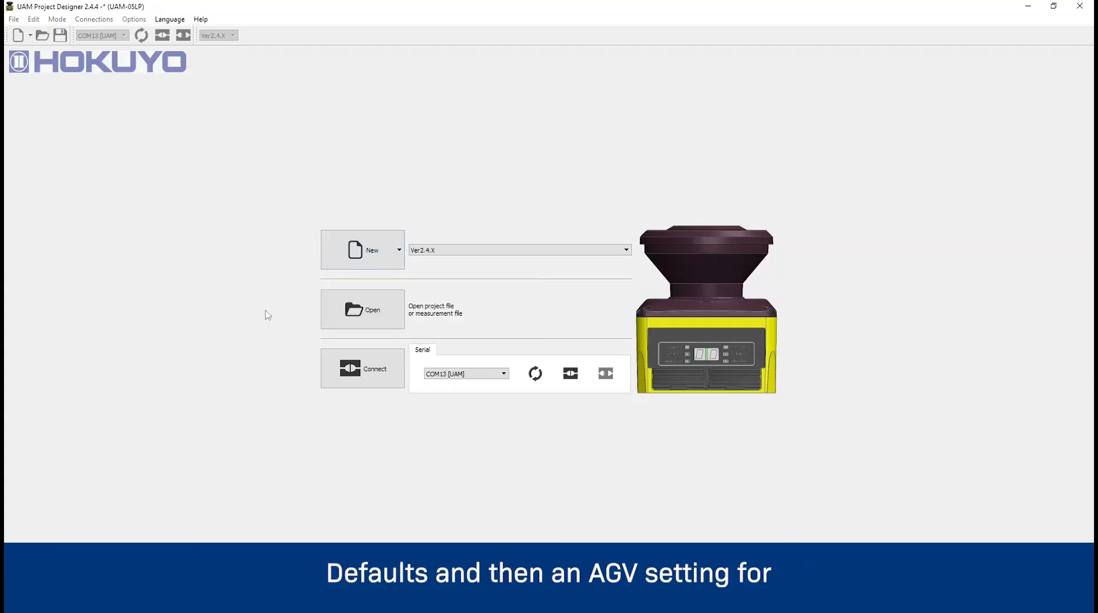
# Connect to the UAM scanner through serial port COM13
pyautogui.click(503, 373)
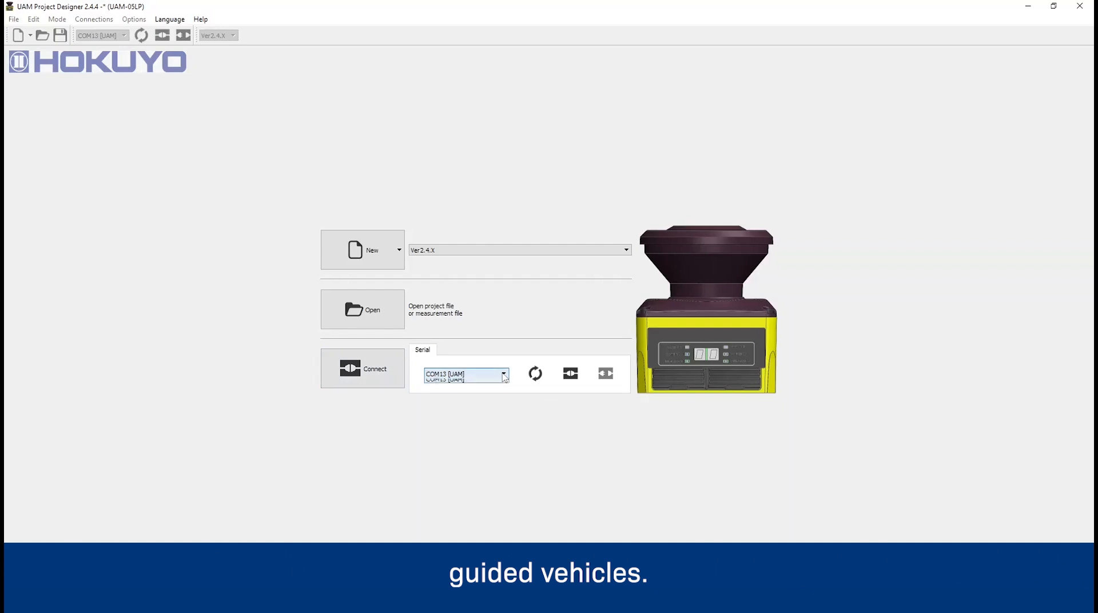
pyautogui.click(504, 373)
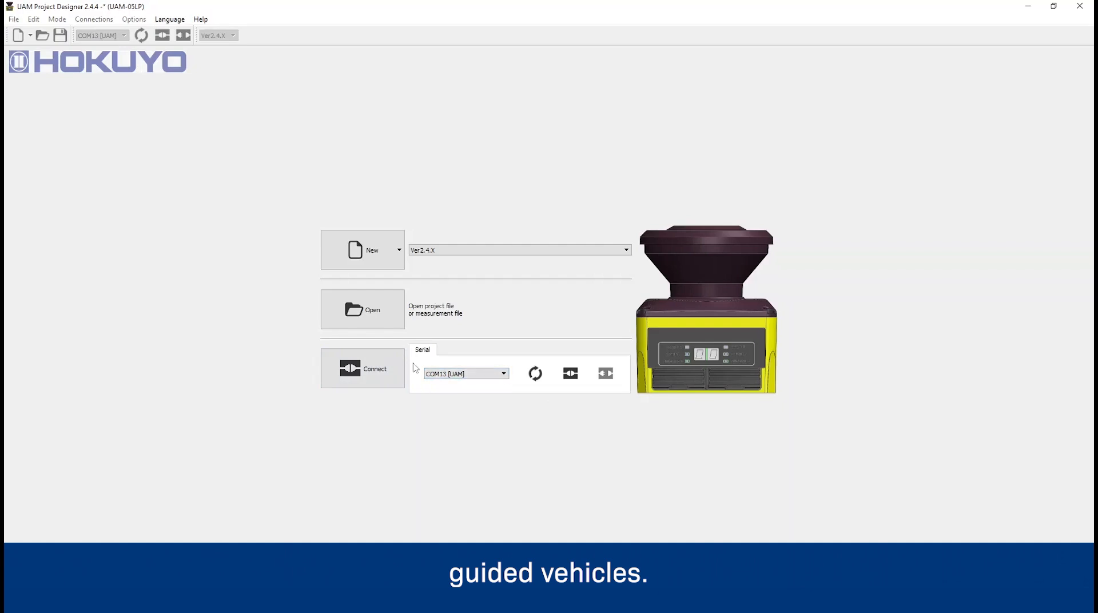
pyautogui.click(375, 362)
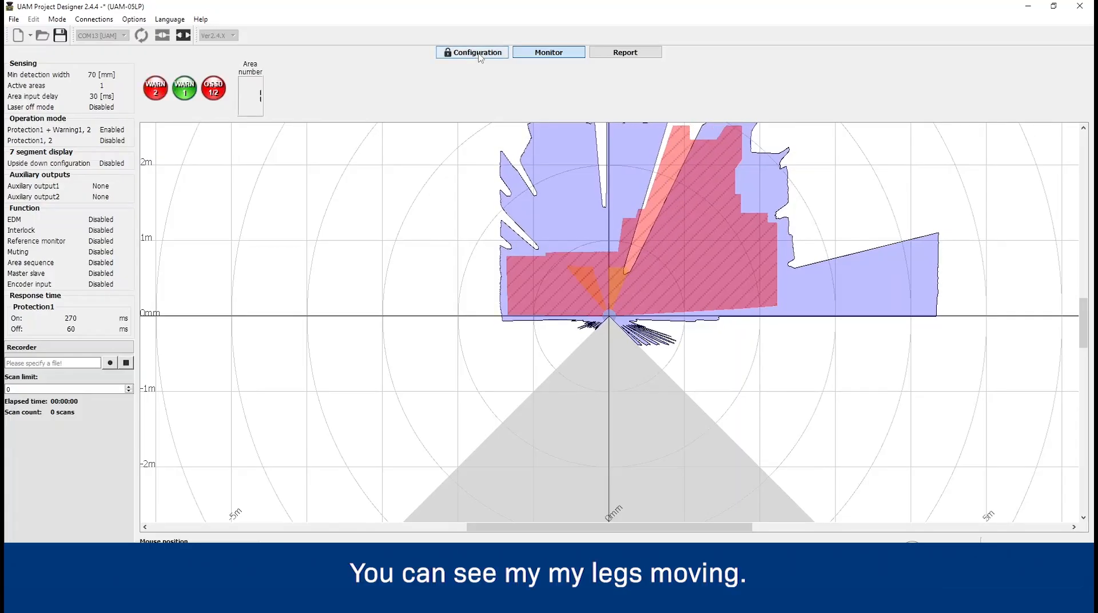
# Switch to configuration mode, reading the settings from the sensor and logging in with the 8-digit password
pyautogui.click(476, 53)
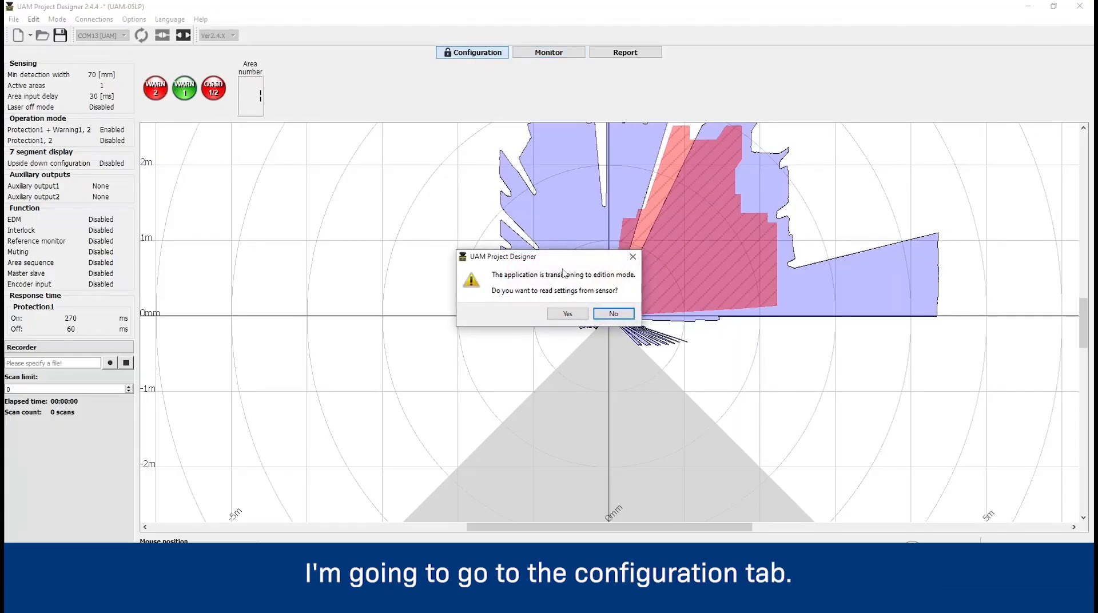
pyautogui.click(567, 314)
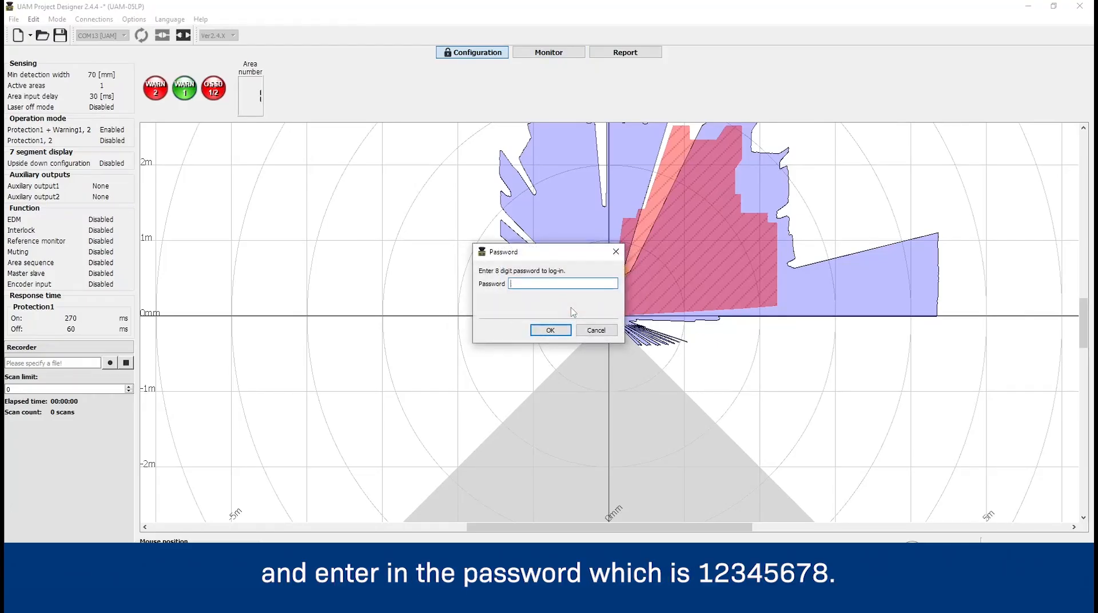
pyautogui.write('12345678')
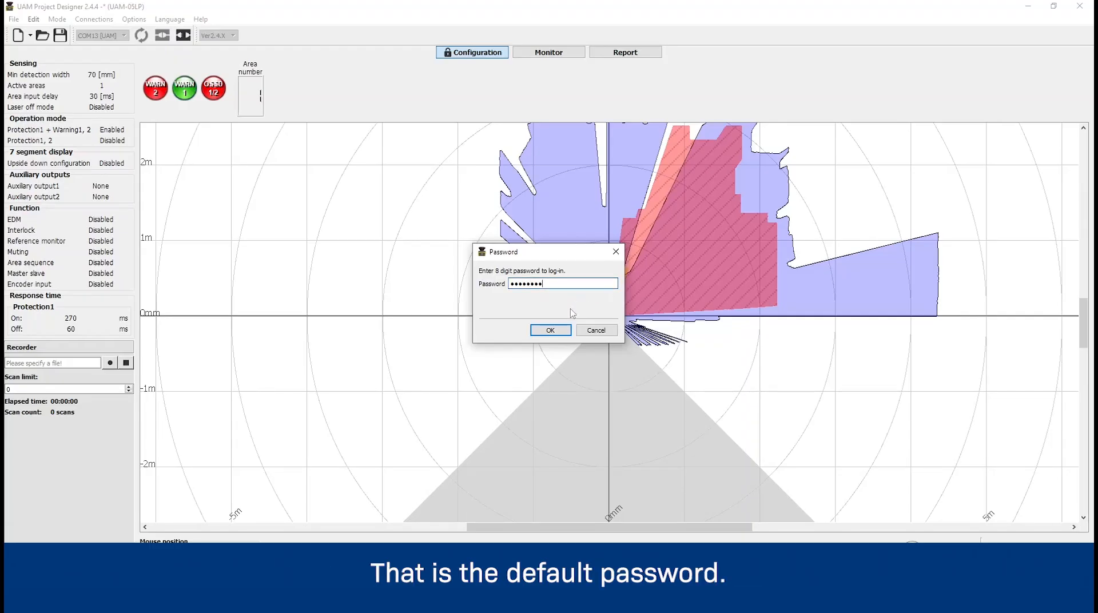
pyautogui.click(555, 330)
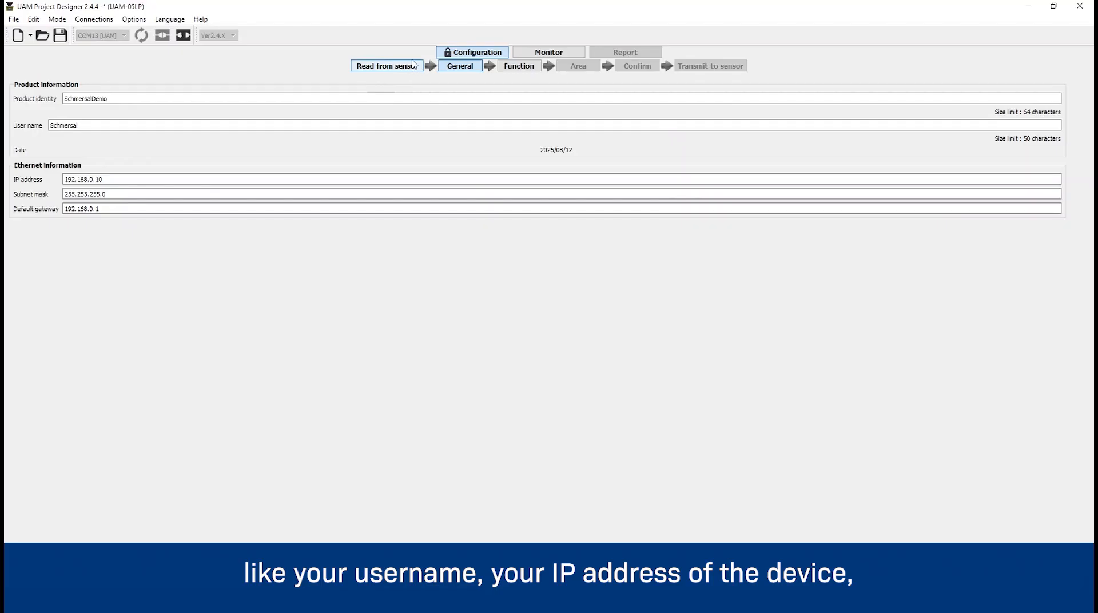
# Open the function settings and check the options for the minimum detection width
pyautogui.click(518, 67)
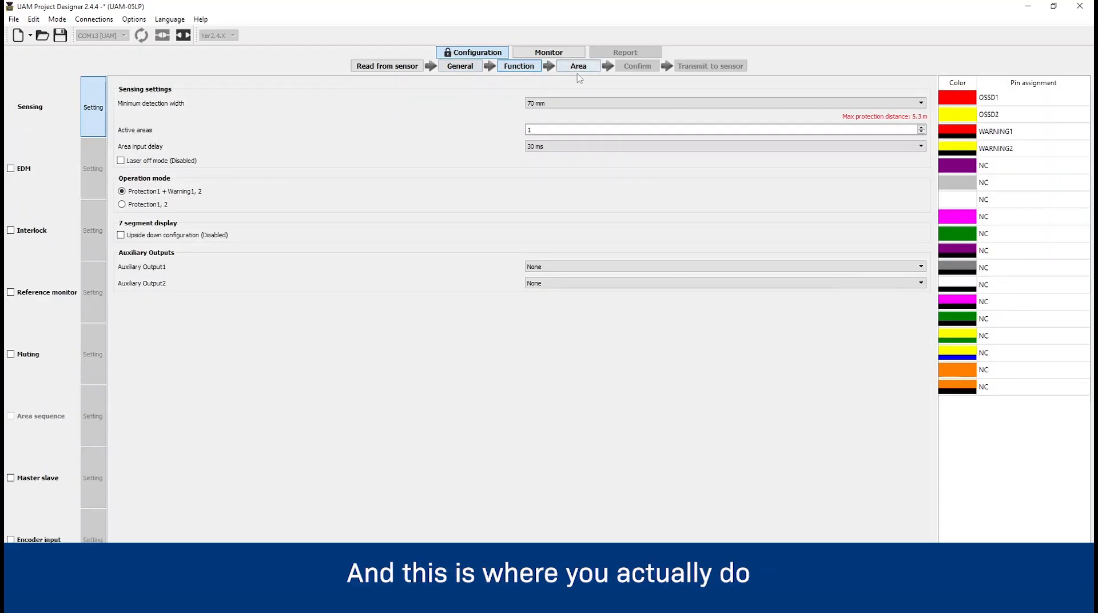
pyautogui.click(565, 104)
pyautogui.click(564, 105)
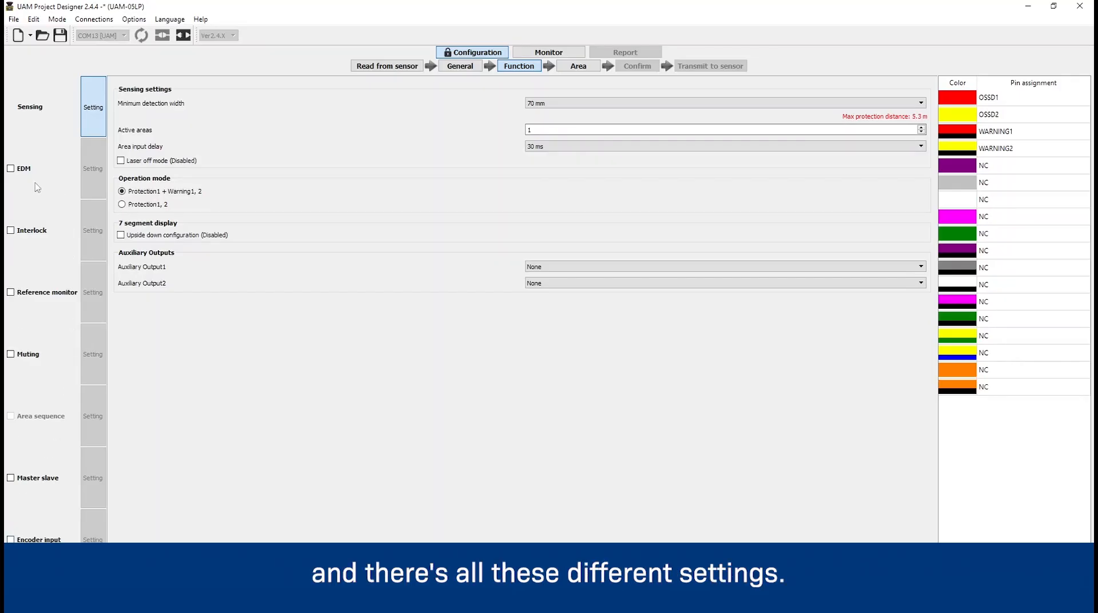
# Enable EDM to look at its delay settings and disable it again
pyautogui.click(10, 170)
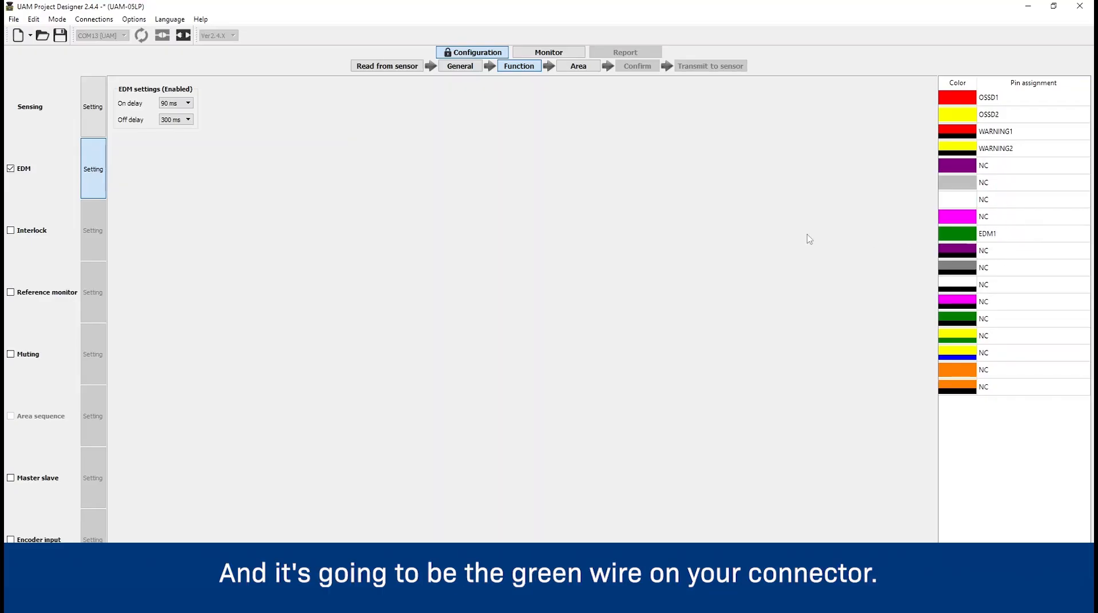
pyautogui.click(11, 168)
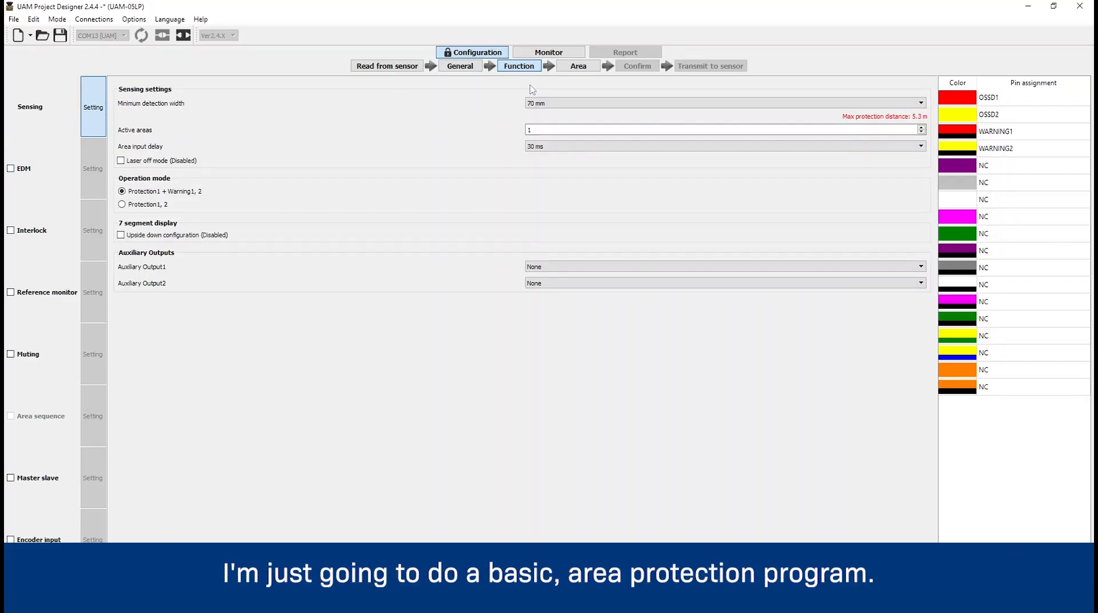
# Open the area editor and clear the existing protection zone by erasing it with rectangles
pyautogui.click(572, 67)
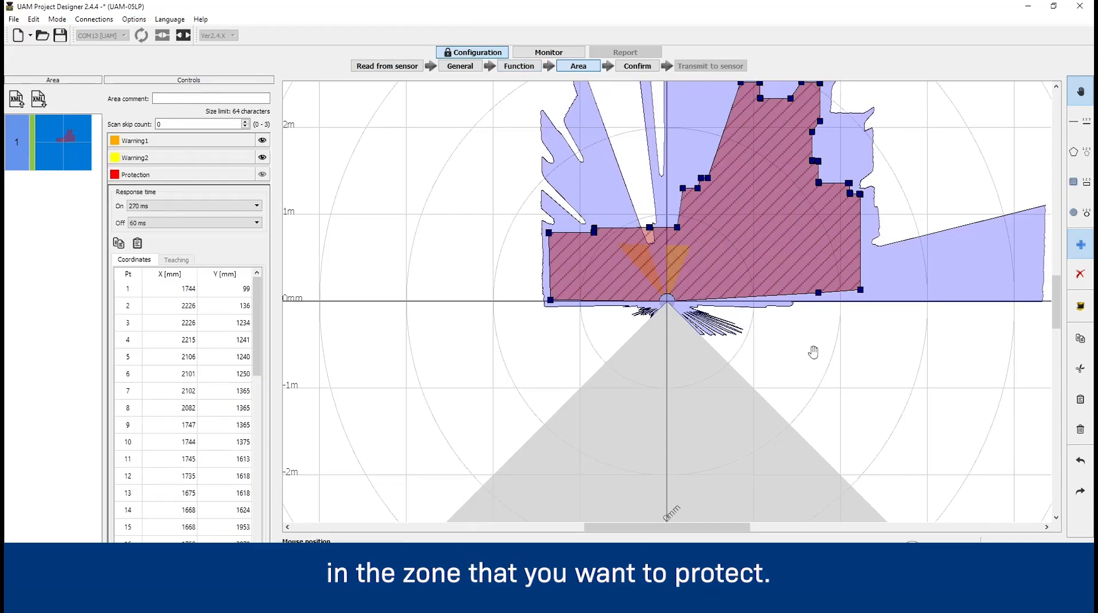
pyautogui.moveTo(877, 299); pyautogui.dragTo(877, 373)
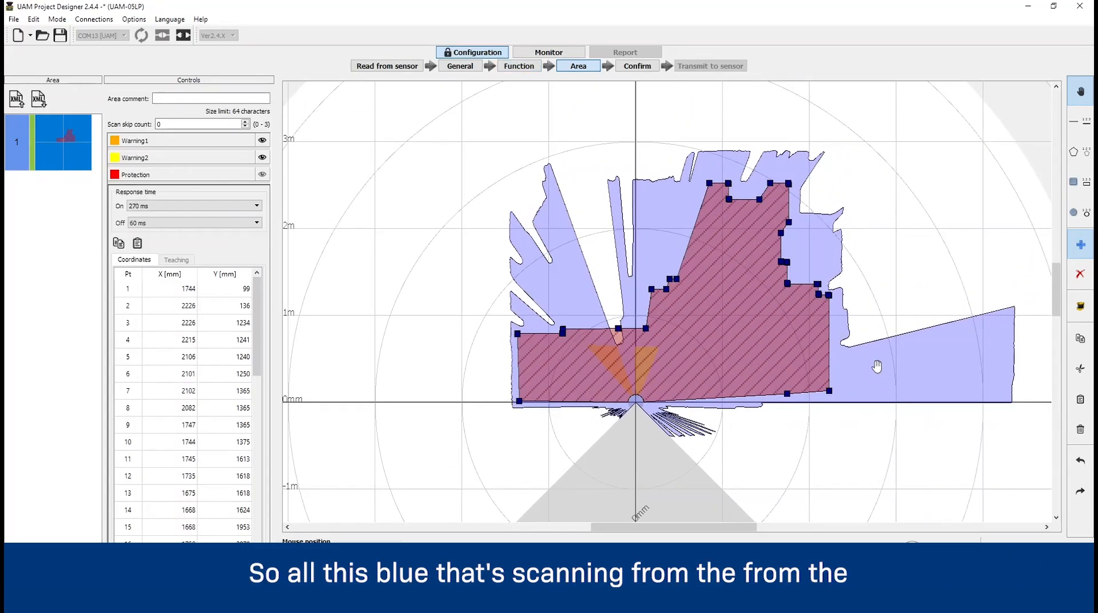
pyautogui.click(1078, 275)
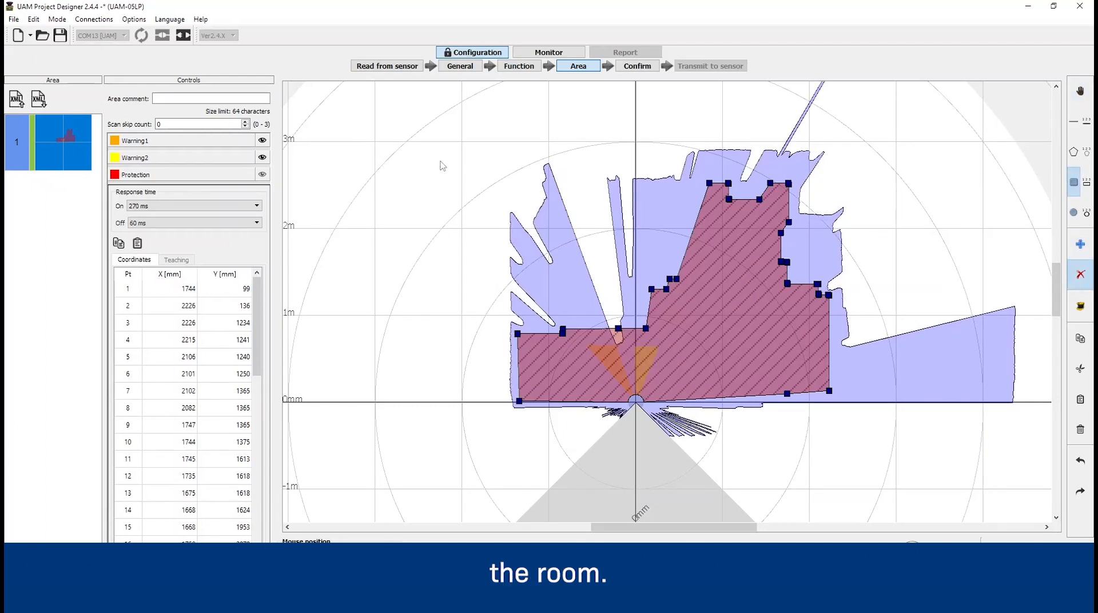
pyautogui.moveTo(444, 161); pyautogui.dragTo(859, 444)
pyautogui.moveTo(849, 404); pyautogui.dragTo(460, 174)
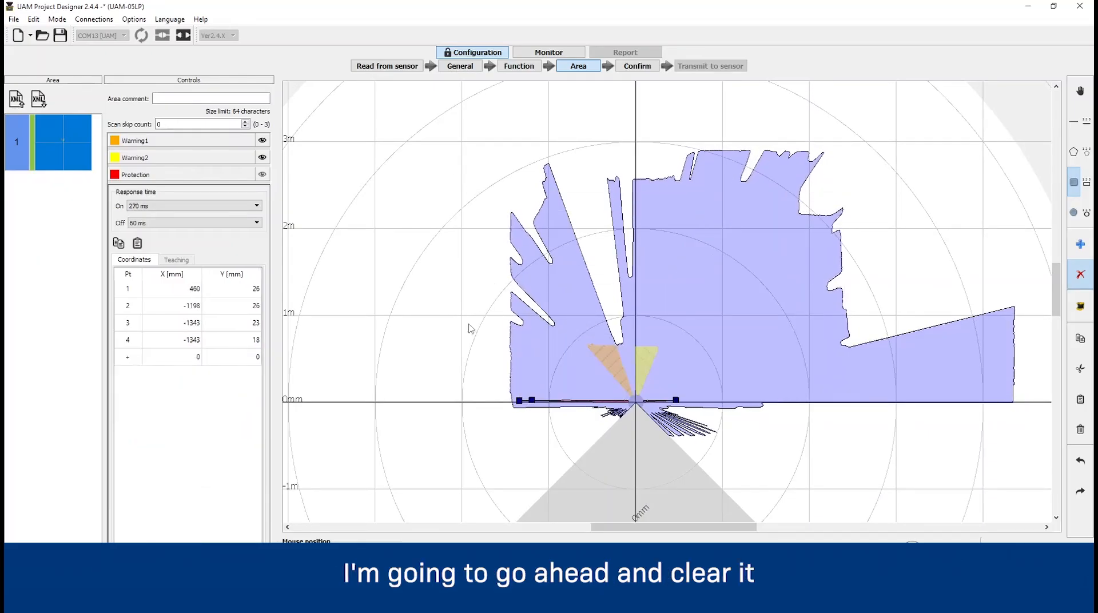
pyautogui.moveTo(605, 429); pyautogui.dragTo(648, 406)
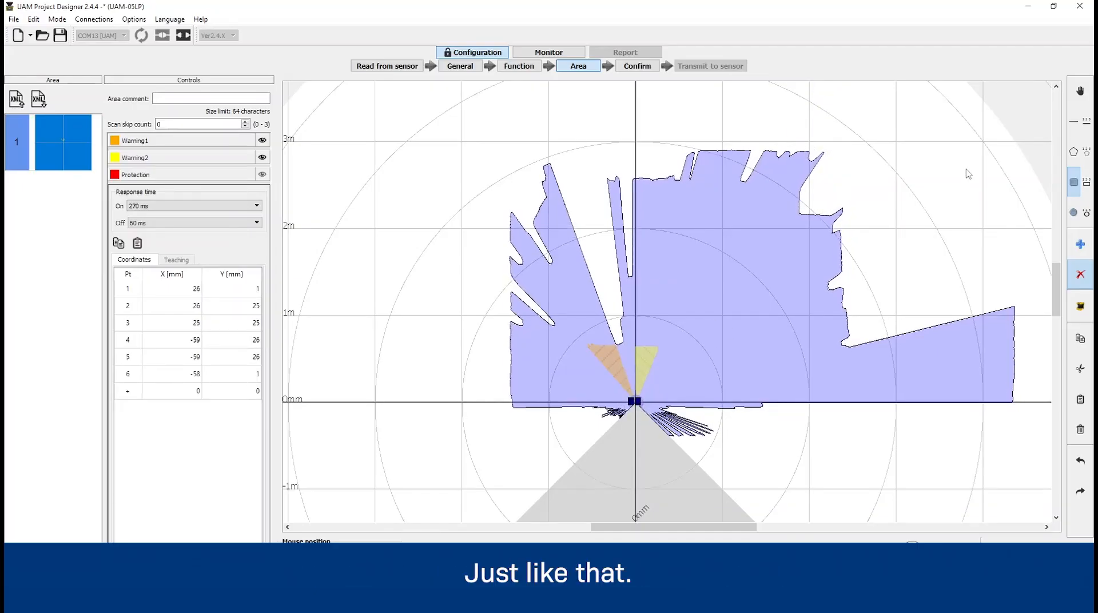
# Draw a new protection zone with two blocks, one reaching about X -1307, Y 712 mm, the other about X 712, Y 634 mm
pyautogui.click(1080, 245)
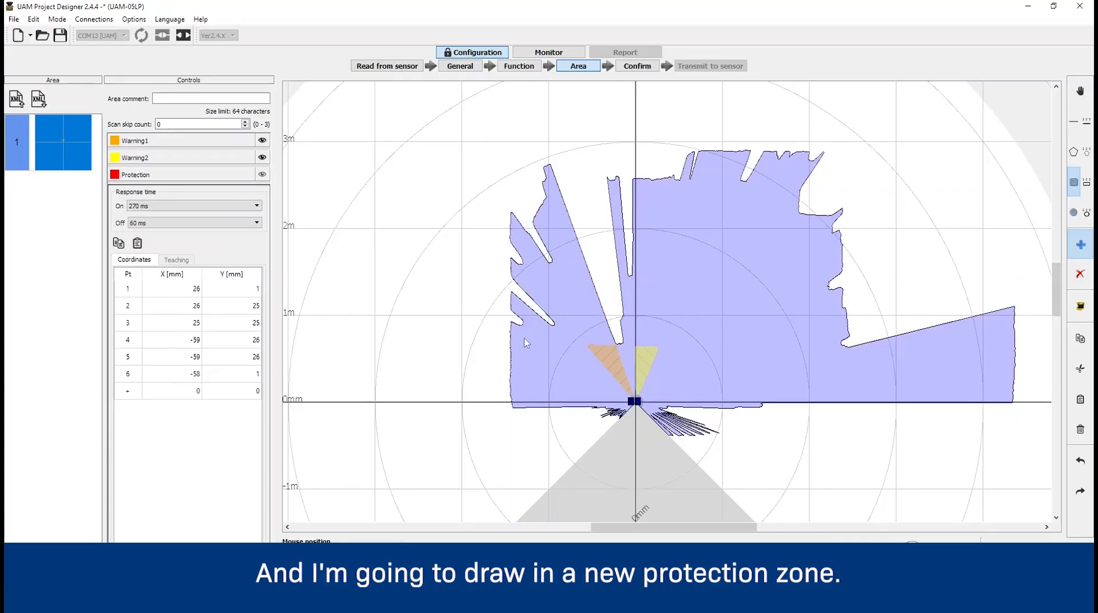
pyautogui.moveTo(600, 398); pyautogui.dragTo(610, 405)
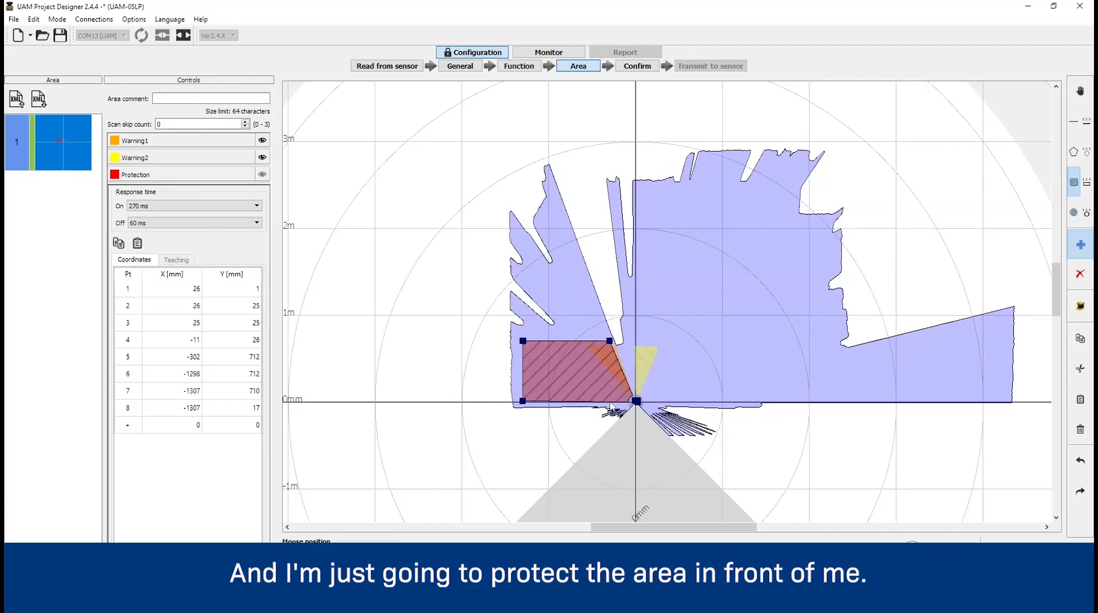
pyautogui.click(652, 356)
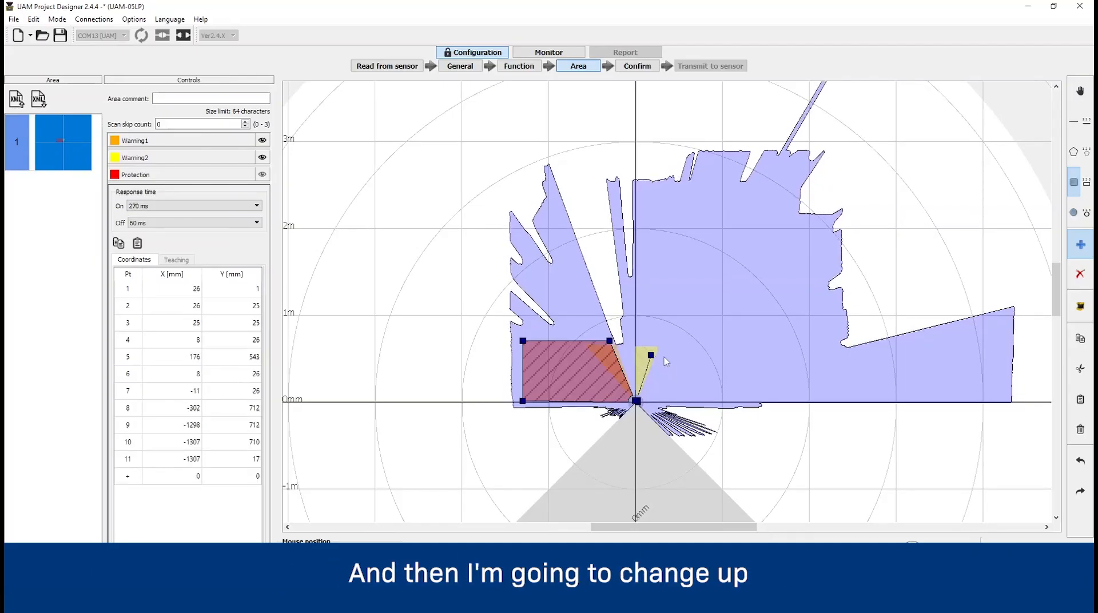
pyautogui.click(655, 356)
pyautogui.moveTo(688, 372); pyautogui.dragTo(689, 374)
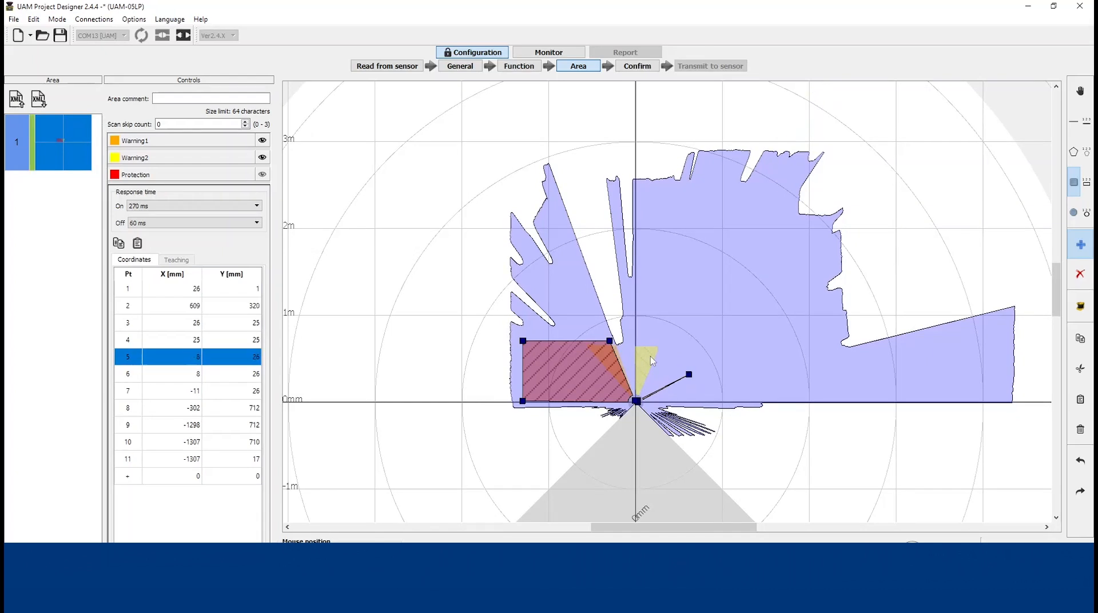
pyautogui.moveTo(644, 347)
pyautogui.mouseDown()
pyautogui.moveTo(692, 374)
pyautogui.moveTo(694, 403)
pyautogui.moveTo(674, 393)
pyautogui.moveTo(696, 394)
pyautogui.mouseUp()
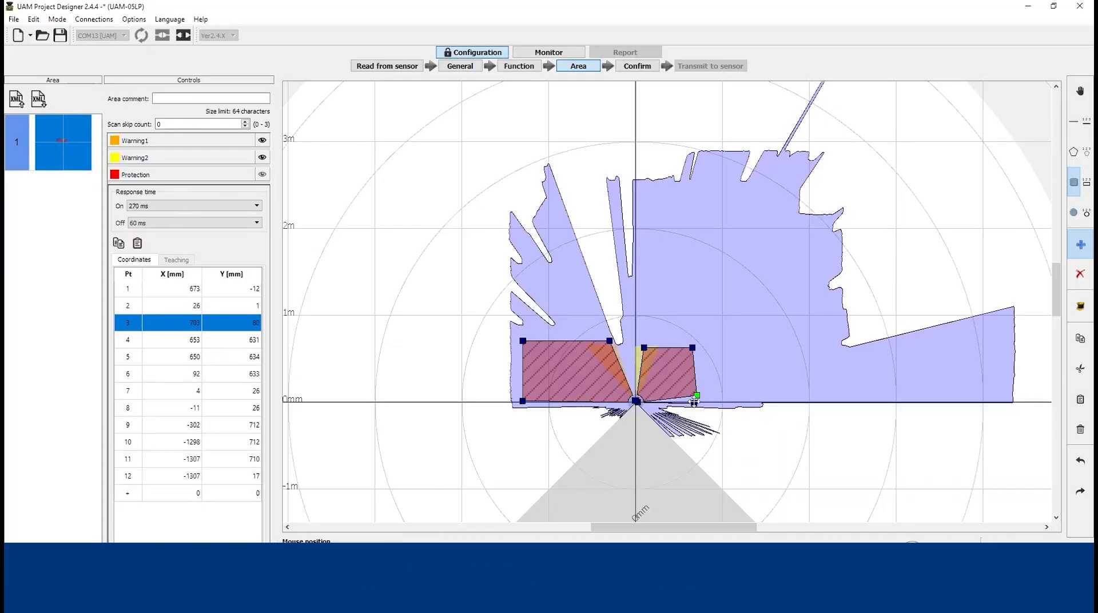
pyautogui.click(695, 403)
pyautogui.moveTo(697, 395); pyautogui.dragTo(697, 398)
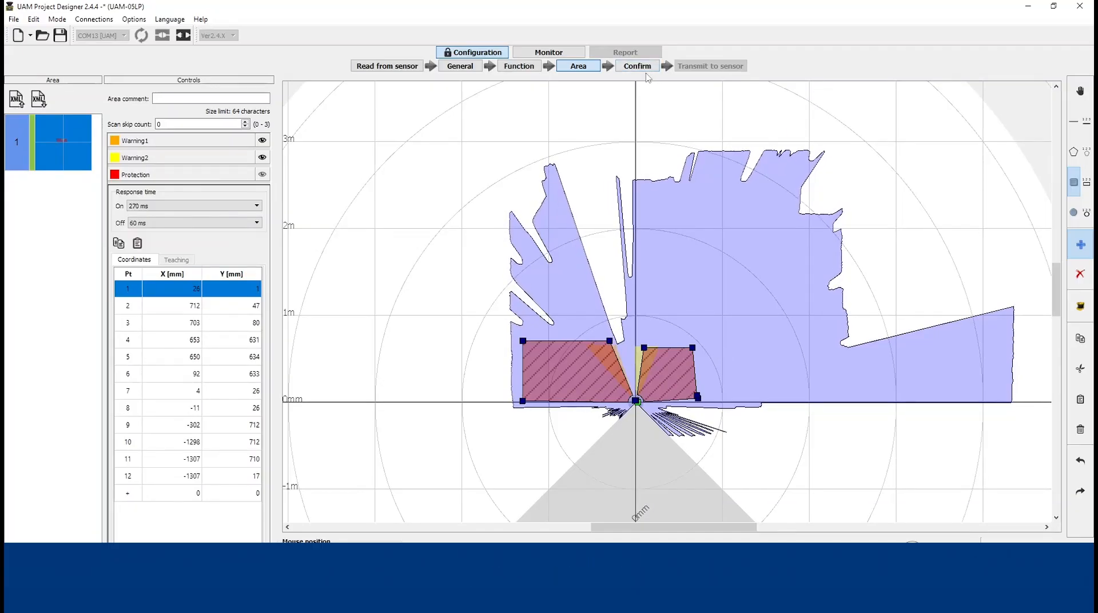
# Extend Warning2 with a rectangle reaching about X 1339, Y 934 mm, and Warning1 with one reaching about X -902, Y 1235 mm
pyautogui.click(163, 160)
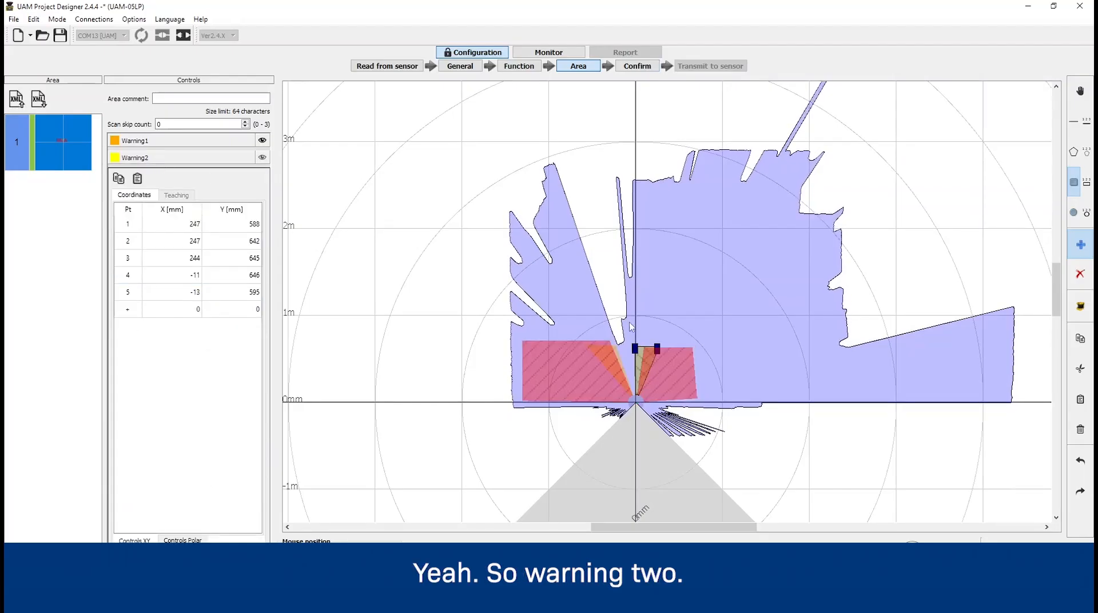
pyautogui.moveTo(668, 322); pyautogui.dragTo(753, 378)
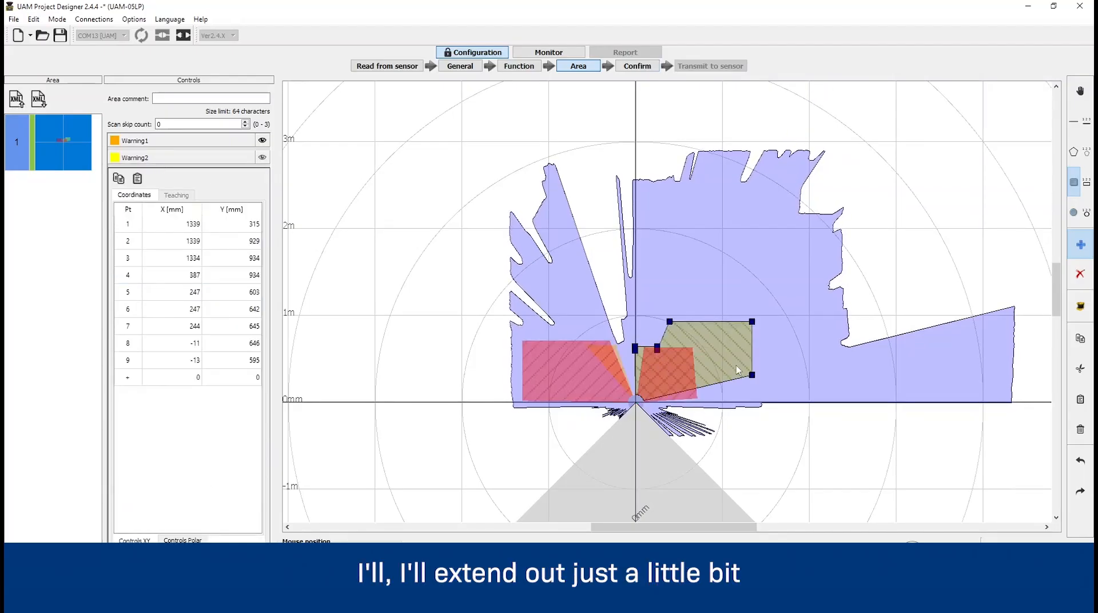
pyautogui.click(143, 145)
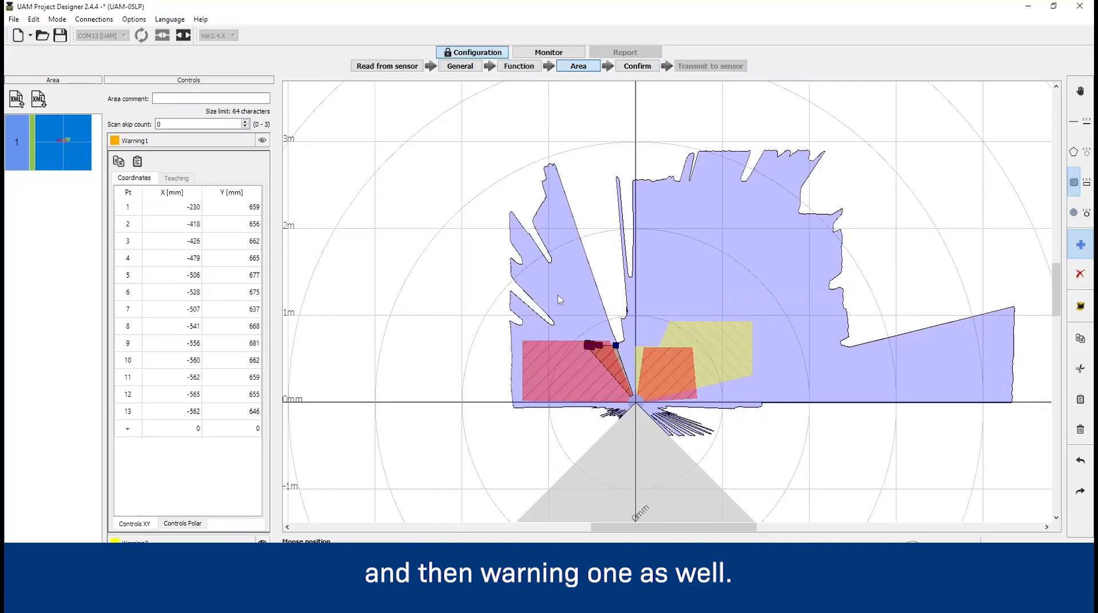
pyautogui.moveTo(557, 295); pyautogui.dragTo(598, 323)
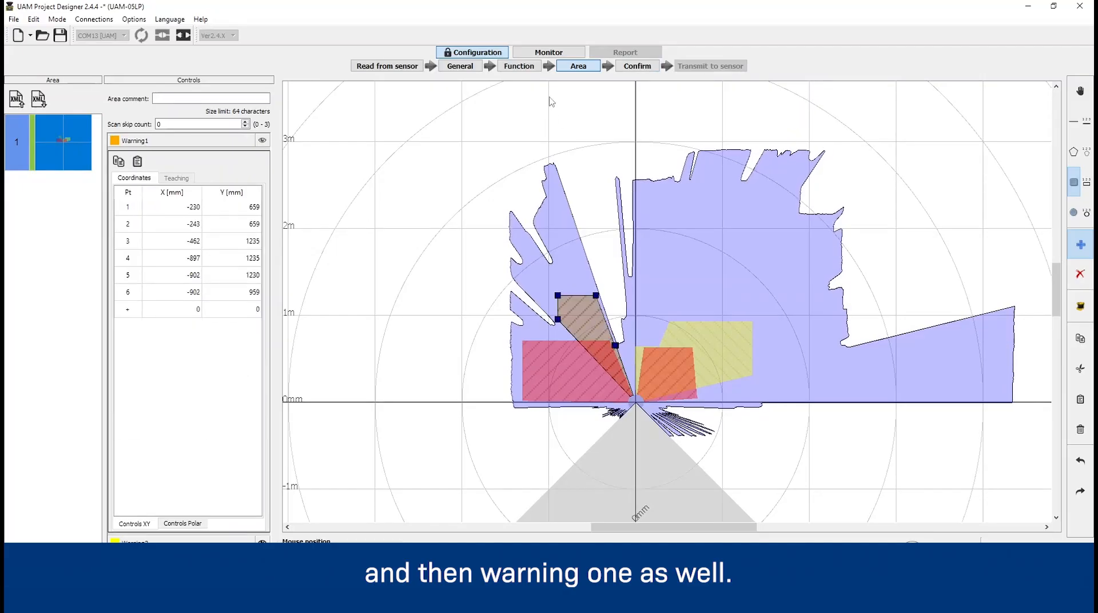
# Confirm the configuration by reviewing its general, function and area settings
pyautogui.click(634, 66)
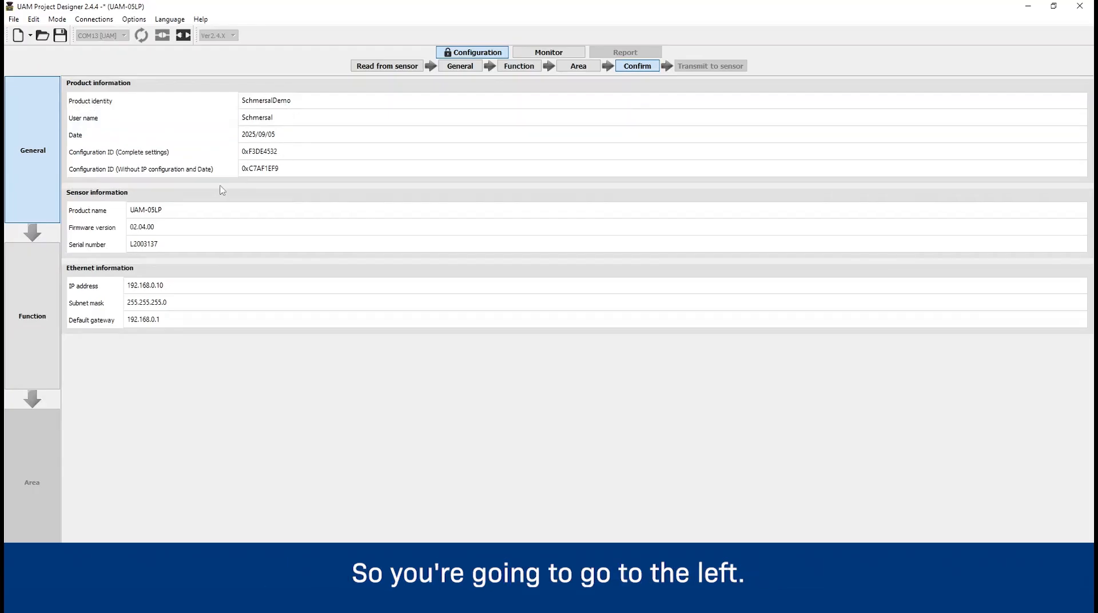
pyautogui.click(23, 295)
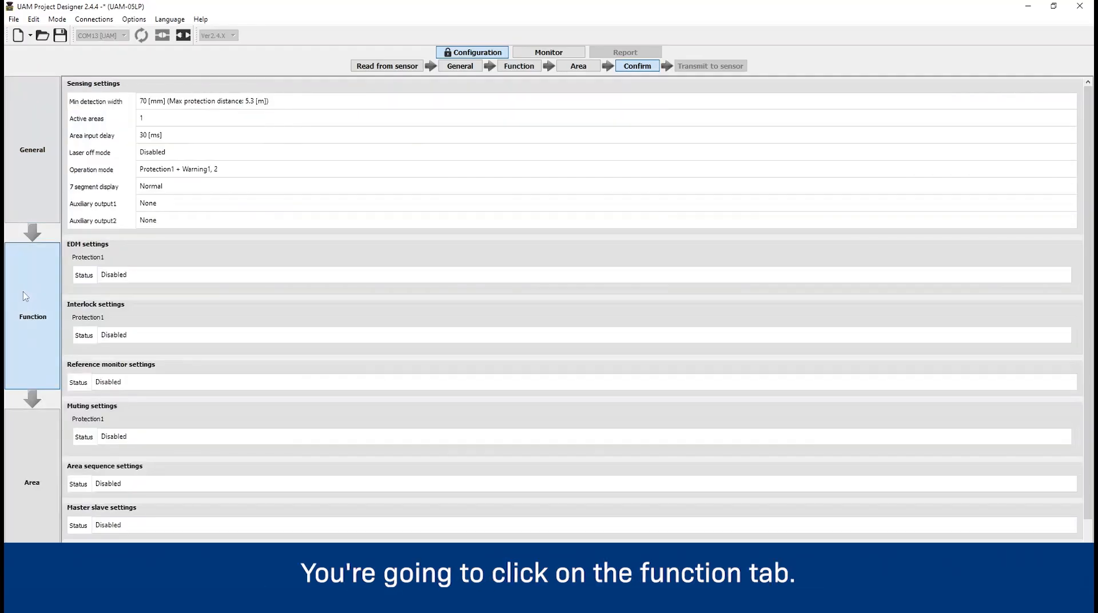
pyautogui.click(37, 470)
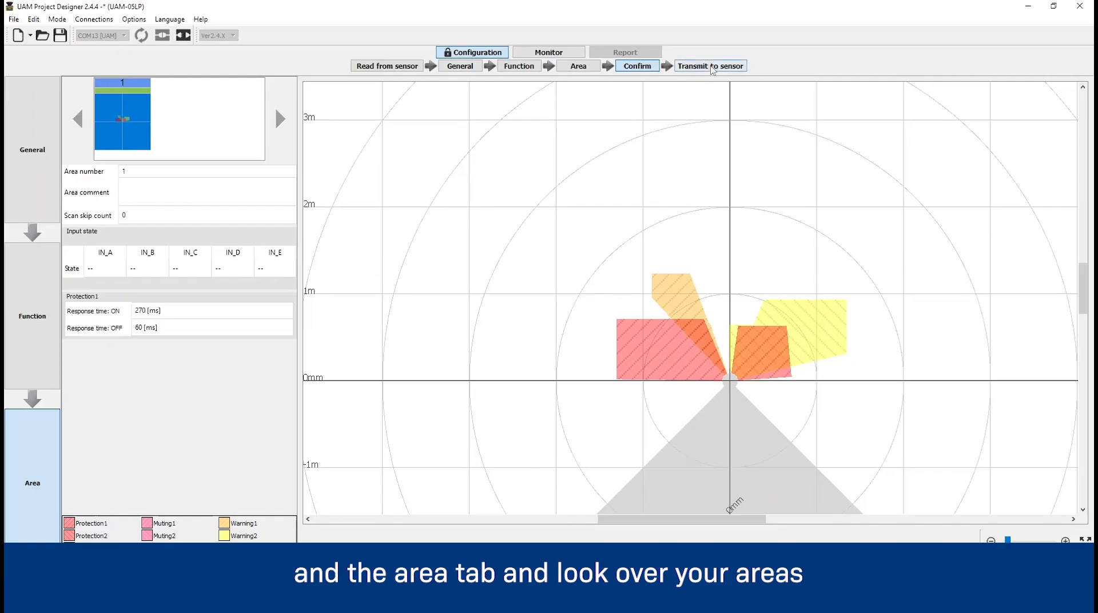
# Transmit the configuration to the sensor and reconnect to it for monitoring
pyautogui.click(712, 69)
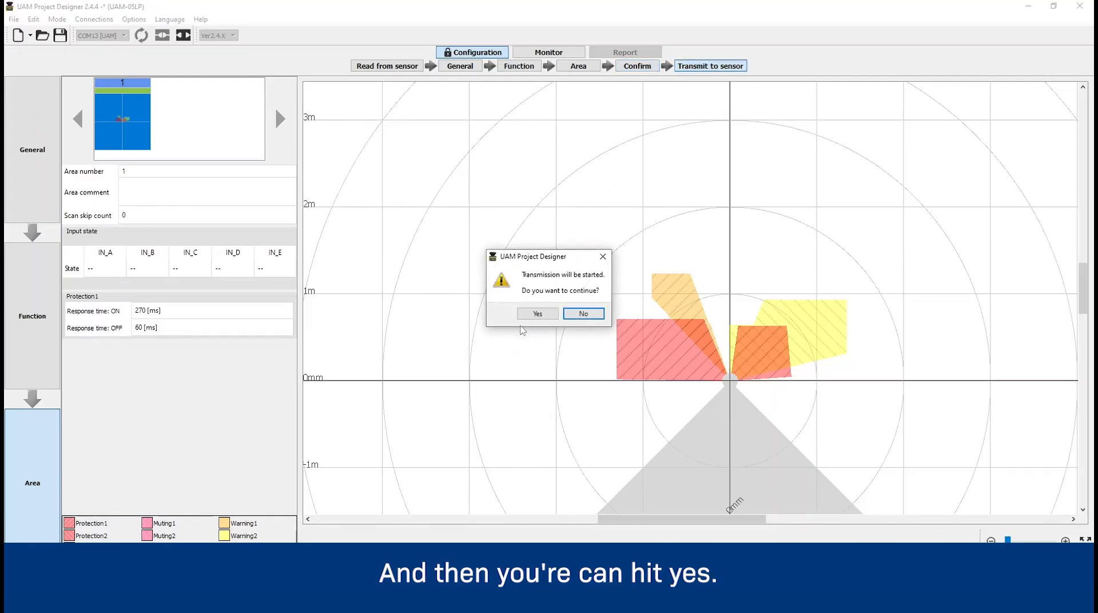
pyautogui.click(537, 313)
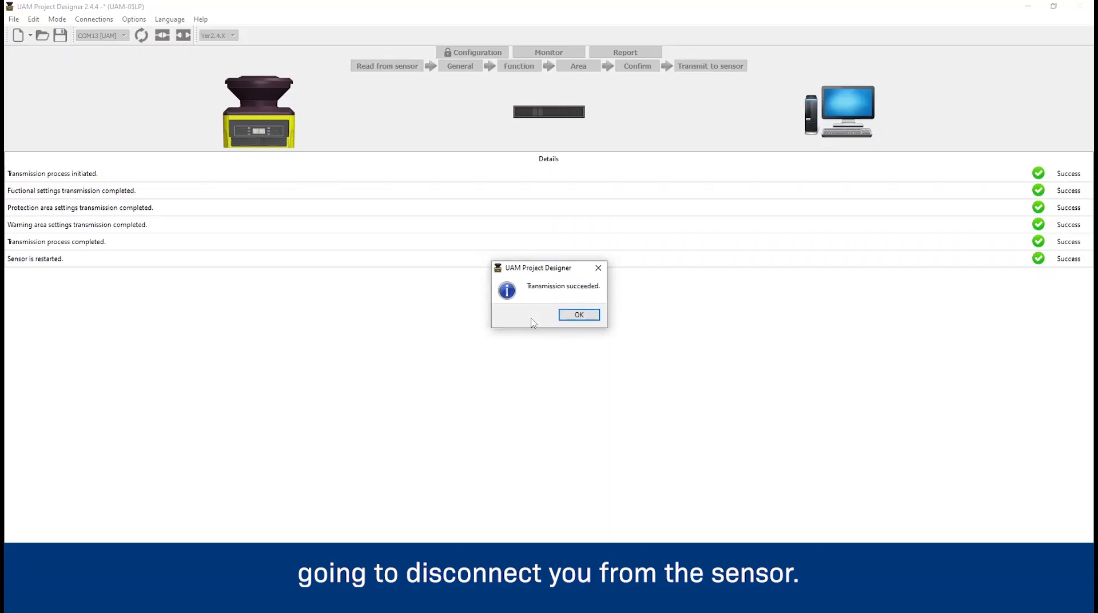
pyautogui.click(580, 315)
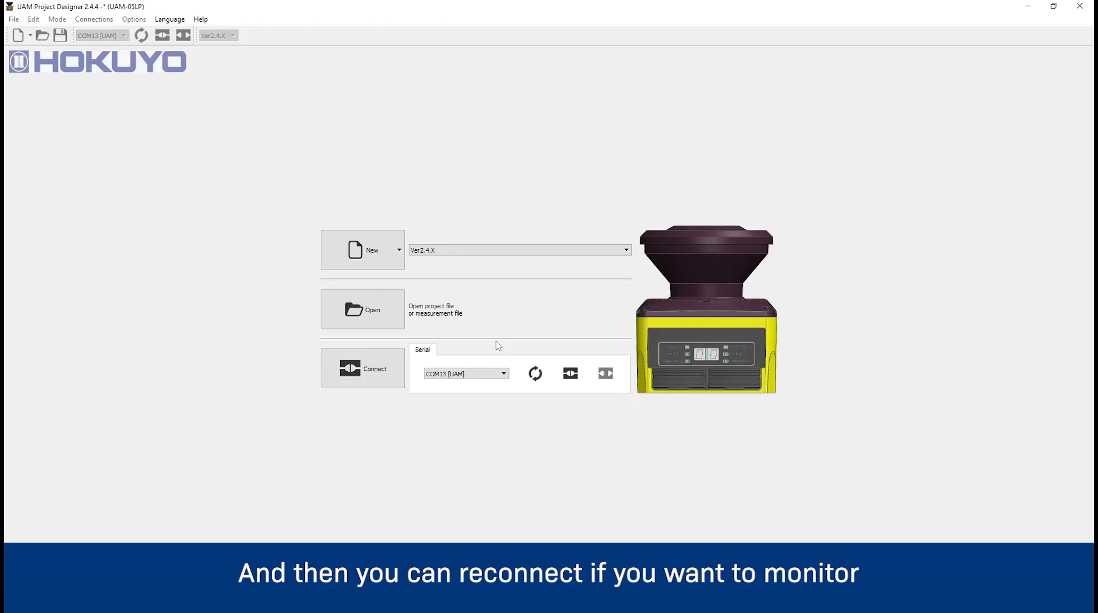
pyautogui.click(368, 366)
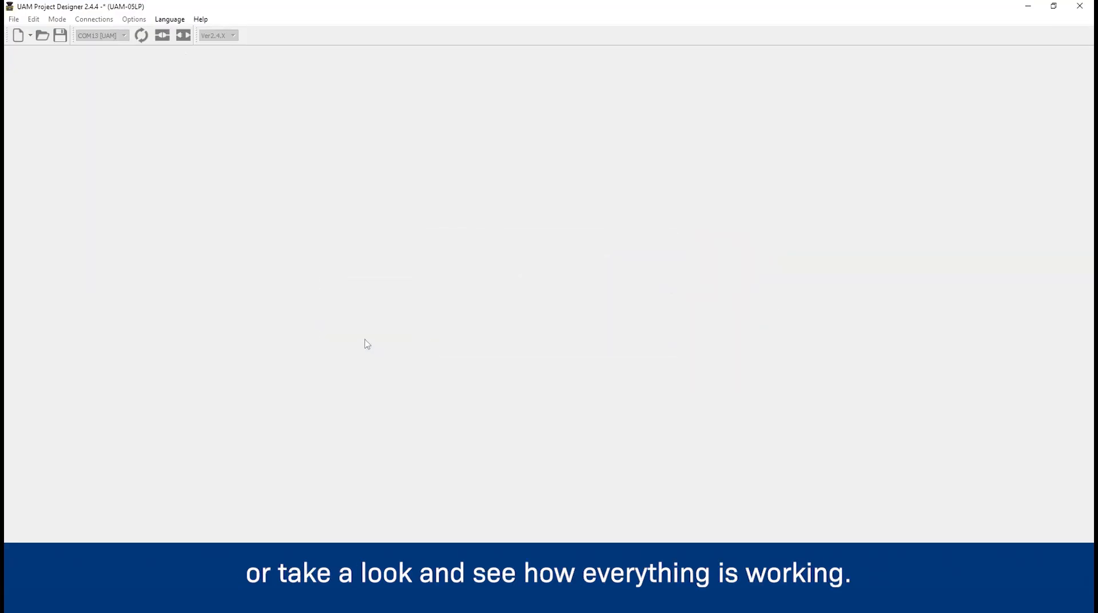